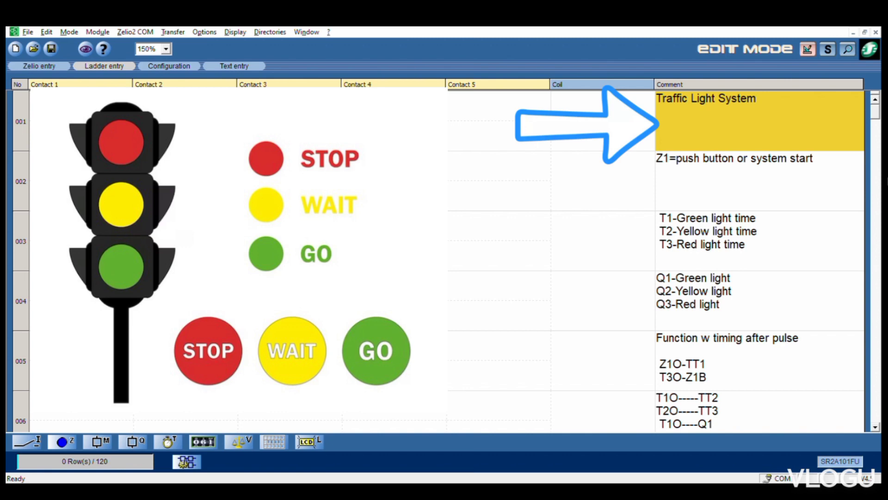
Place the Z1 System on contact in rung 001 and wire it across to a TT1 green time timer coil
click(817, 196)
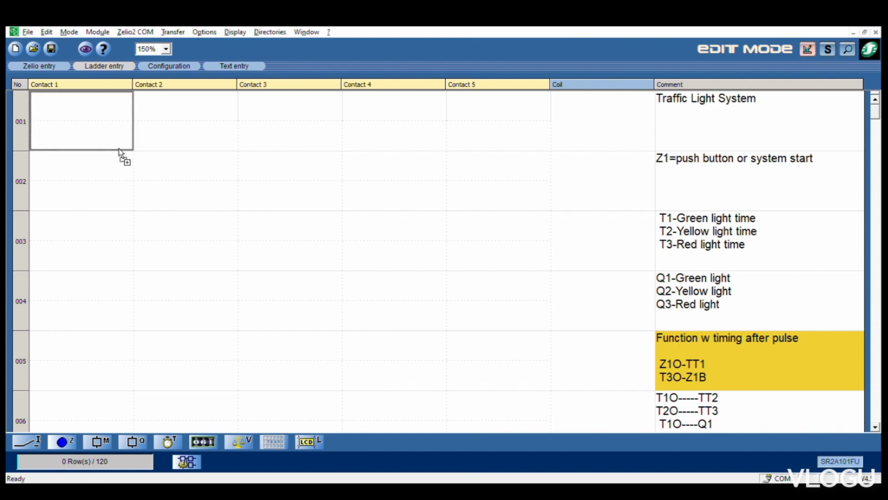
click(118, 149)
drag(220, 137, 623, 134)
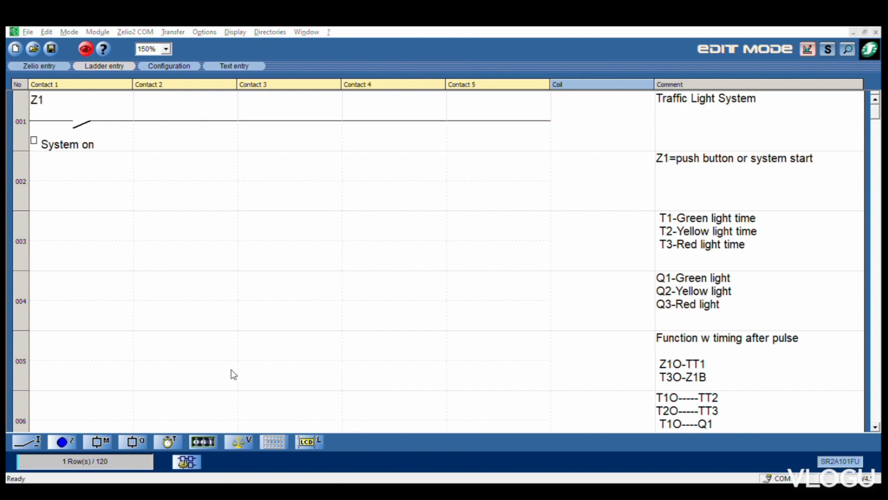
drag(244, 375, 602, 121)
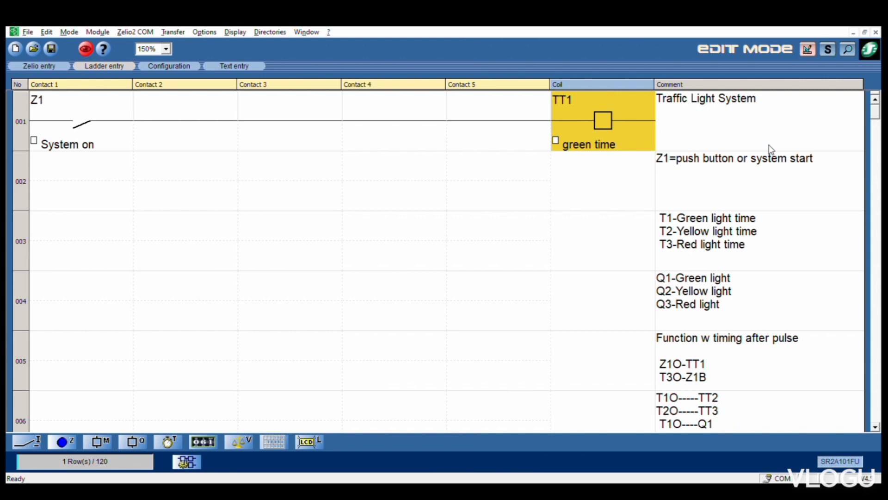
Clear and redraw the wire segment after Z1 so rung 001 closes properly
click(77, 151)
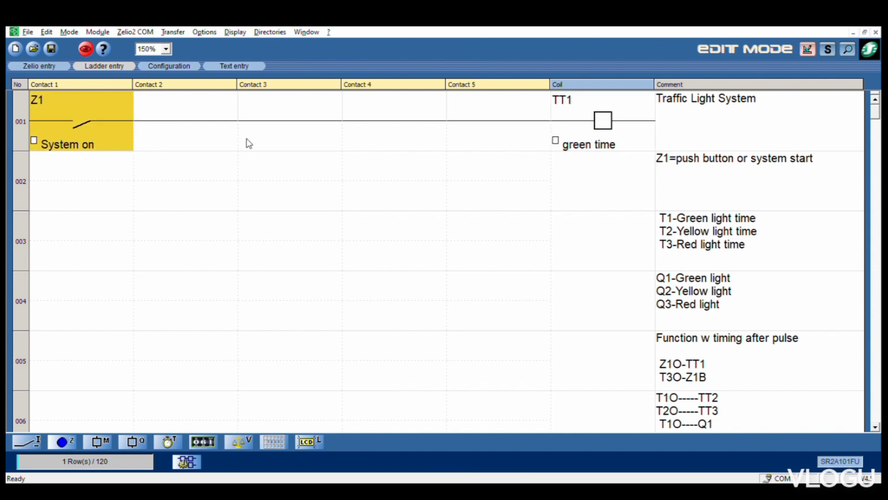
click(256, 137)
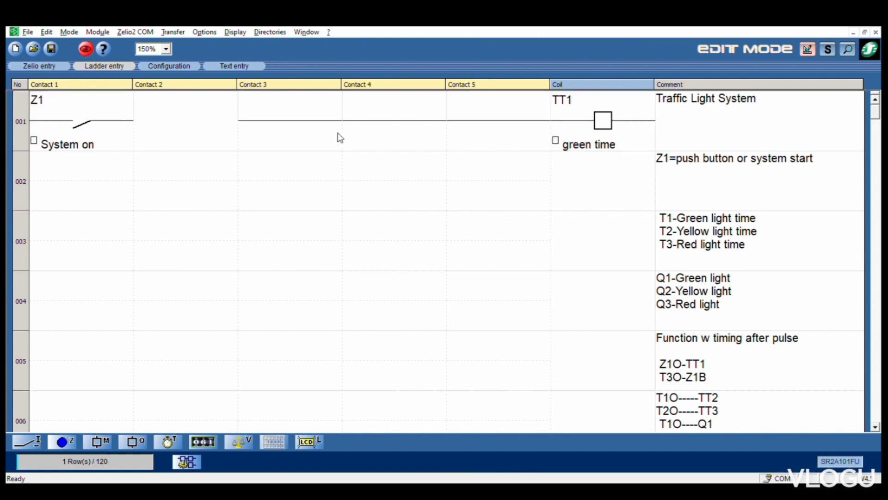
click(229, 136)
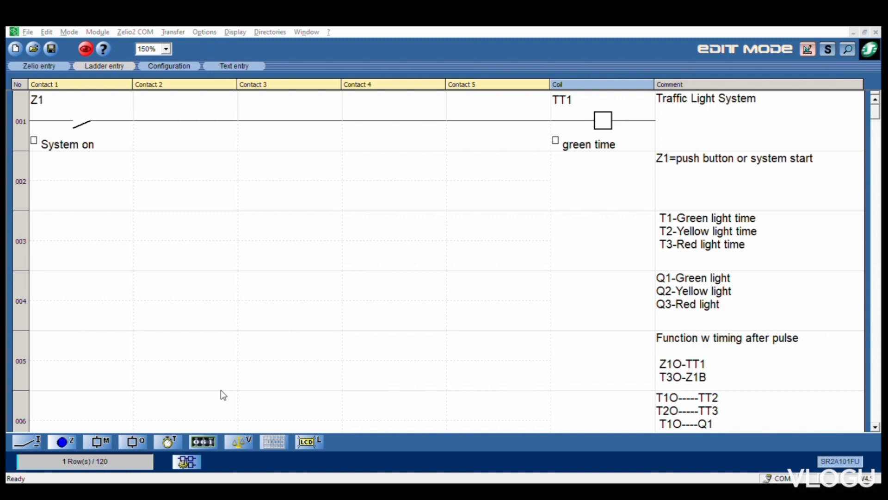
Add a T3 red time contact in rung 002 linked in parallel with Z1, and a T1 green time contact starting rung 003
drag(223, 389, 115, 221)
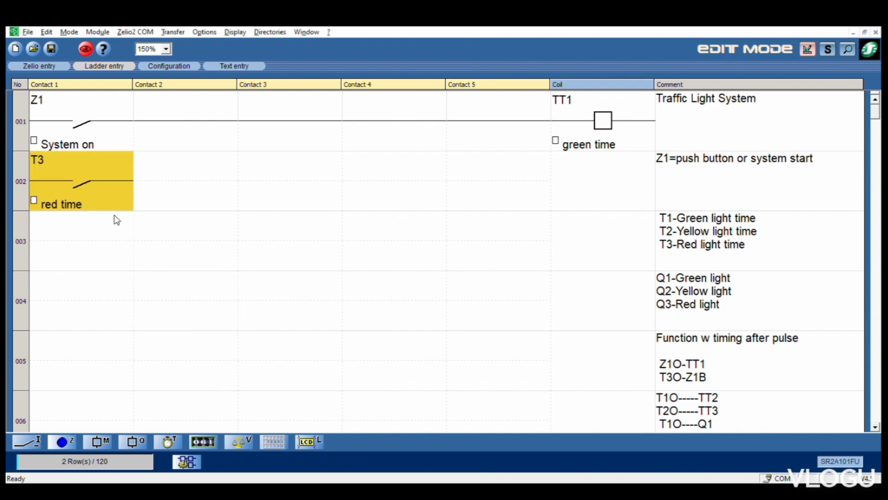
click(165, 183)
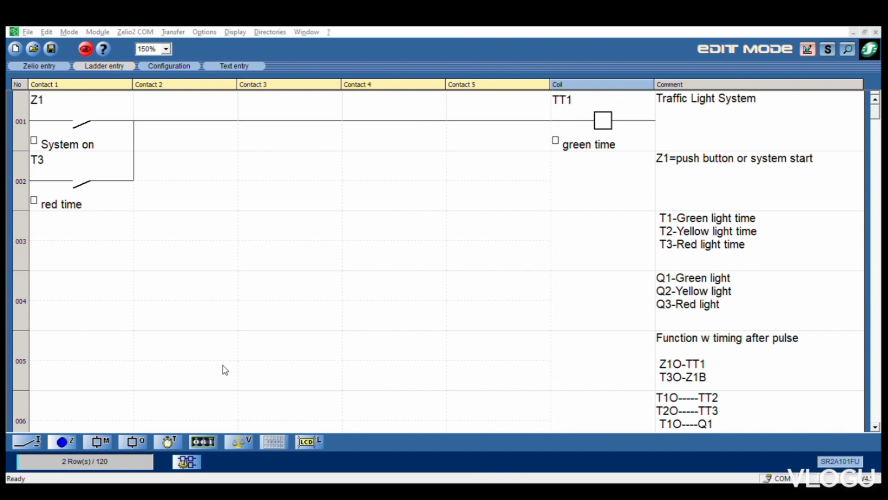
drag(221, 368, 155, 305)
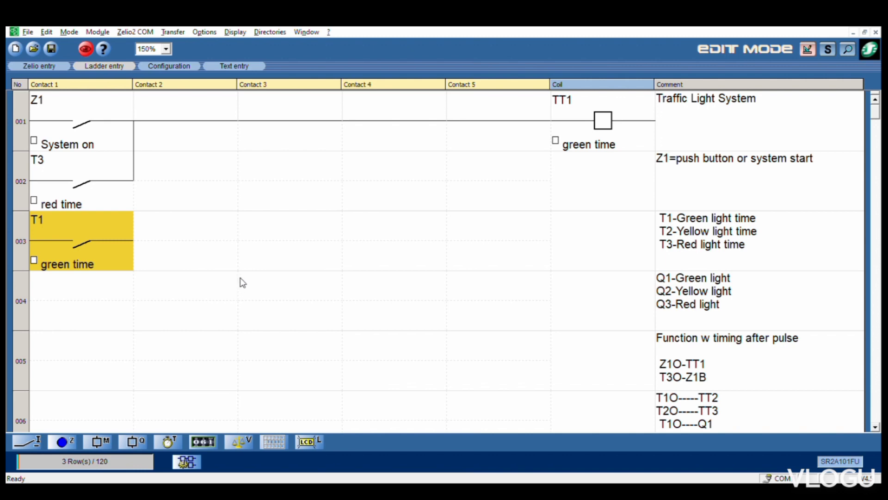
Wire the T1 green time contact across rung 003 into a TT2 yellow time timer coil
mouse_move(239, 282)
mouse_down()
mouse_move(632, 297)
mouse_move(583, 330)
mouse_up()
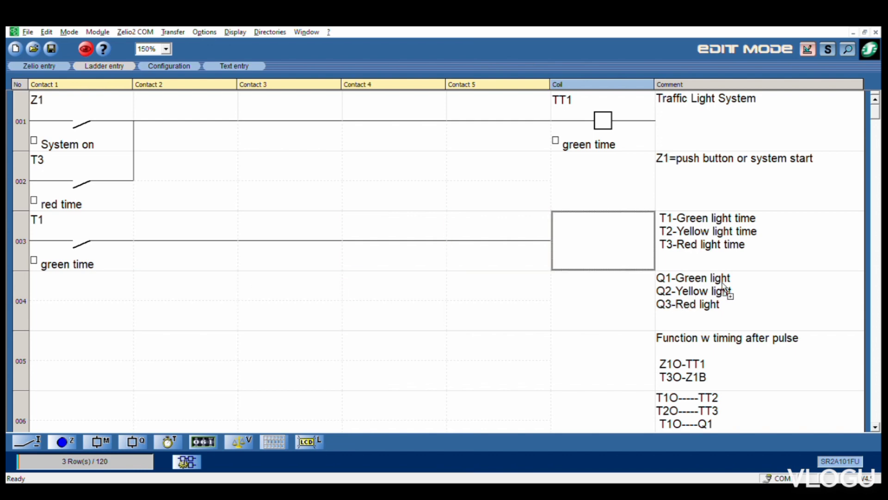
drag(727, 291, 726, 291)
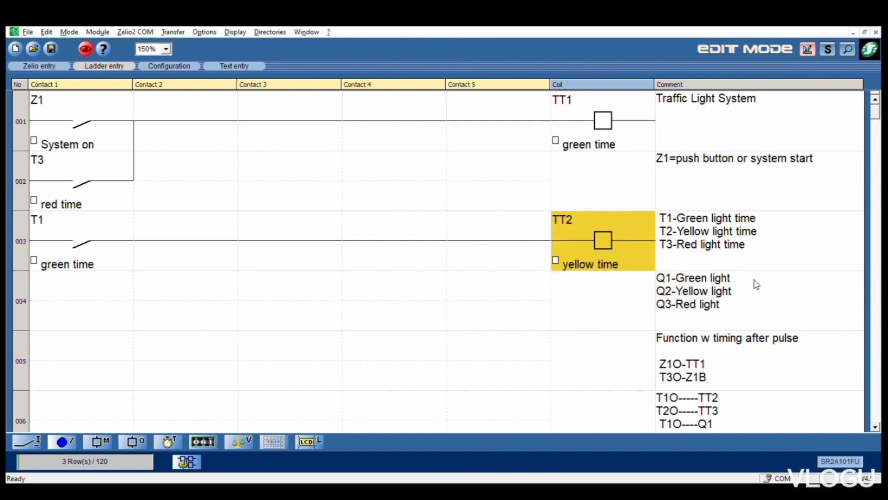
click(84, 286)
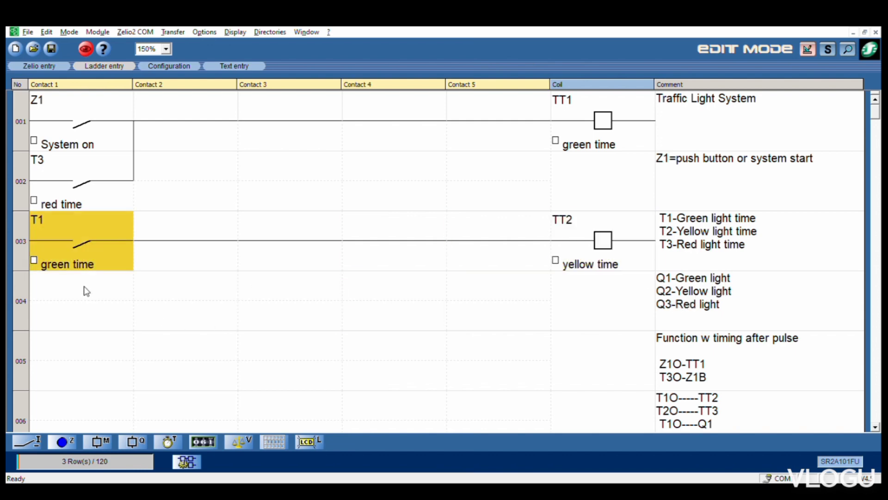
key(End)
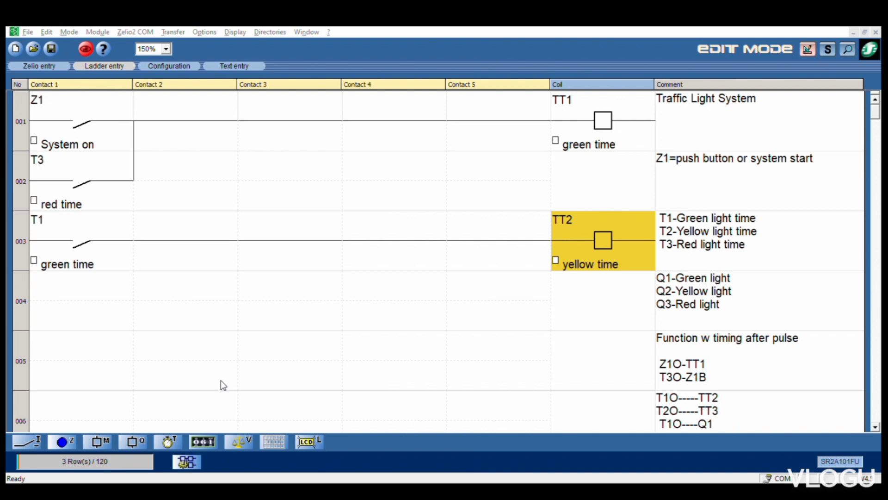
Place a T2 yellow time contact in rung 004, wire it across and end it in a TT3 red time timer coil
drag(221, 379, 97, 364)
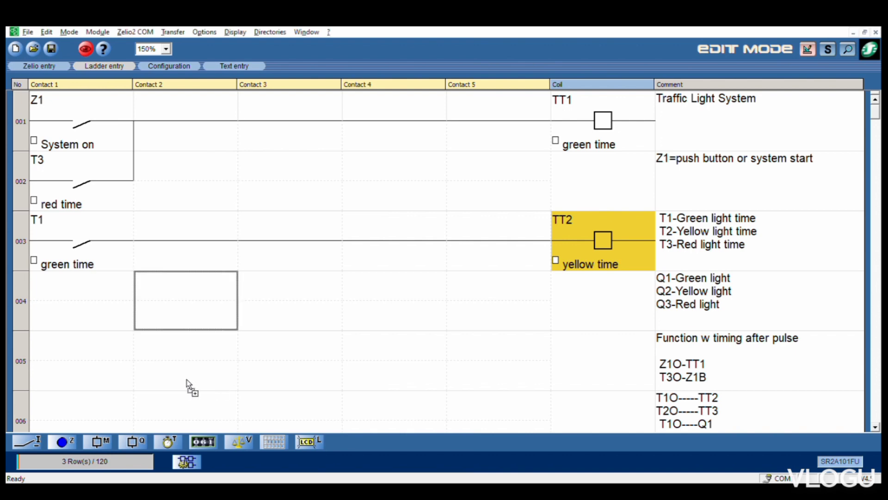
click(235, 359)
click(385, 361)
click(503, 358)
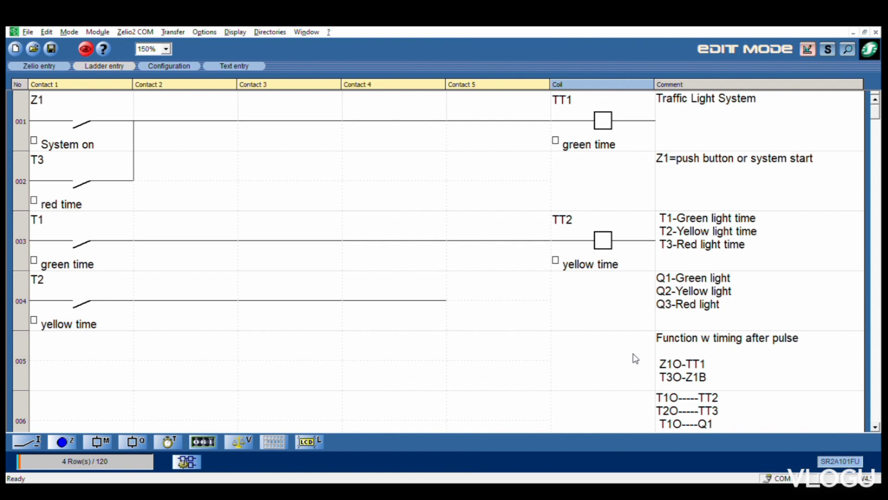
click(635, 358)
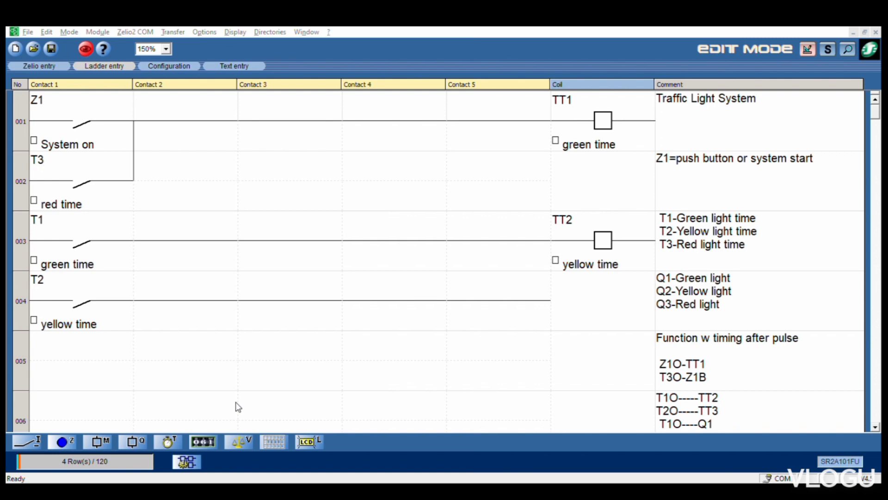
drag(169, 442, 603, 300)
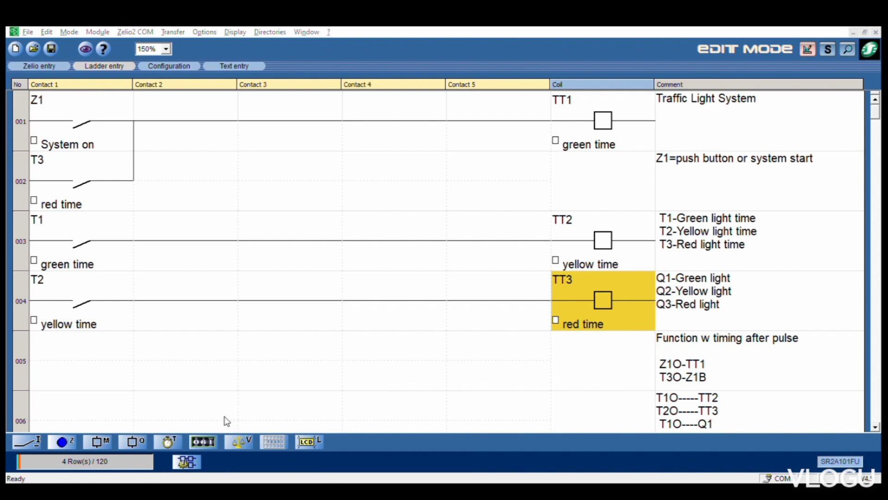
Place a T1 green time contact in rung 005 driving the Q1 GREEN light output coil
click(125, 389)
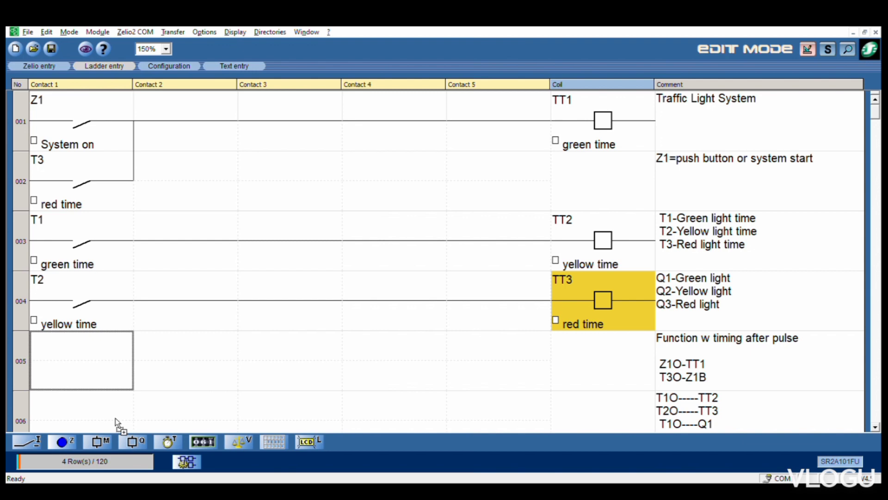
key(ctrl+v)
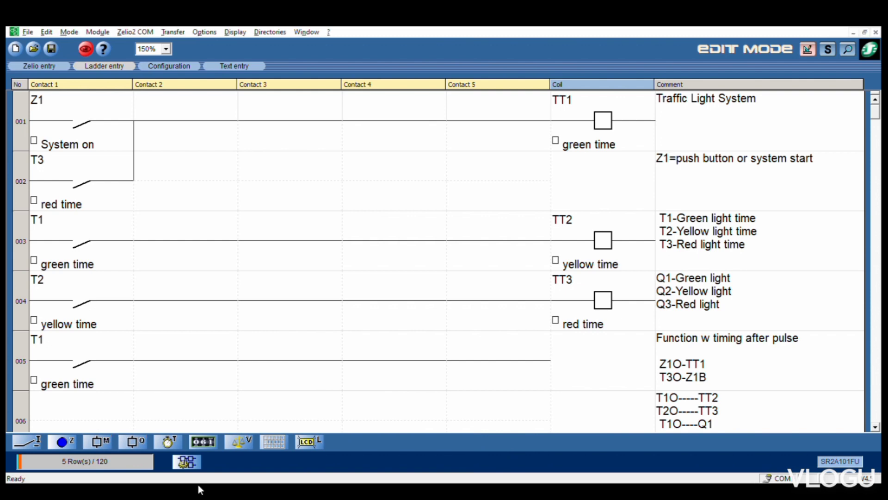
drag(186, 461, 604, 360)
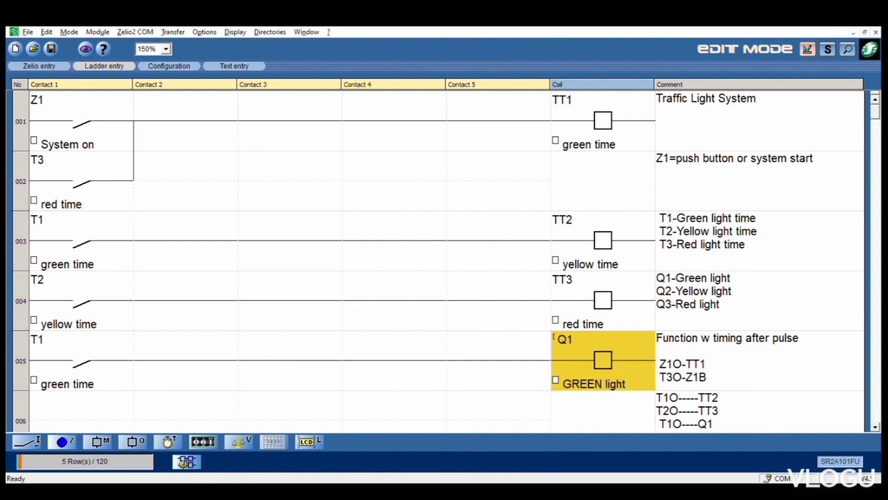
scroll(445, 277, down, 1)
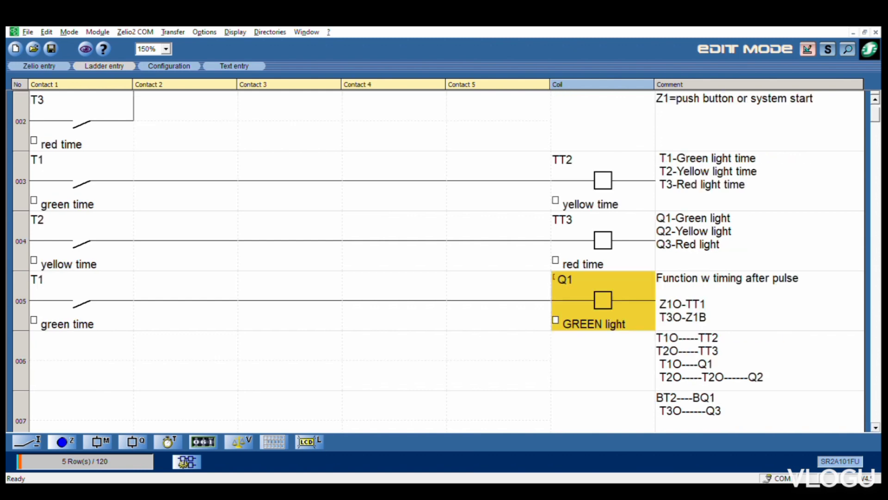
scroll(444, 278, down, 1)
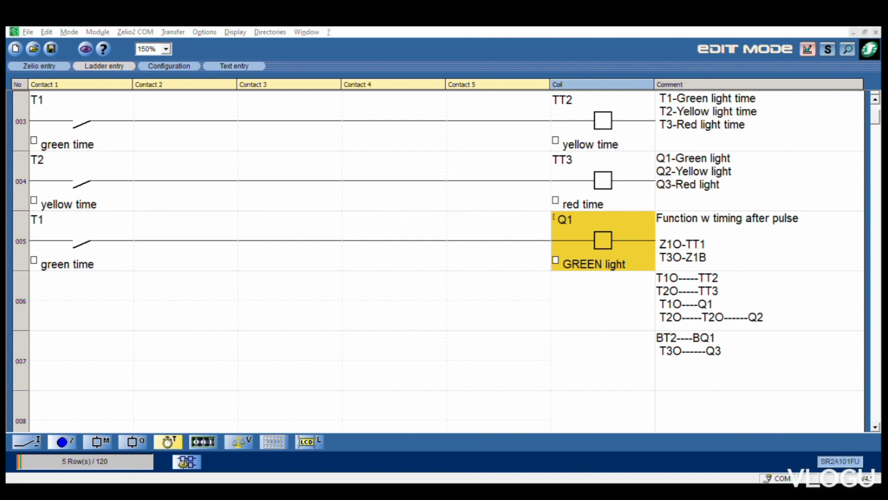
Drop two T2 yellow time contacts in rung 006, wire across and drive the Q2 YELLOW light output coil
drag(215, 379, 127, 359)
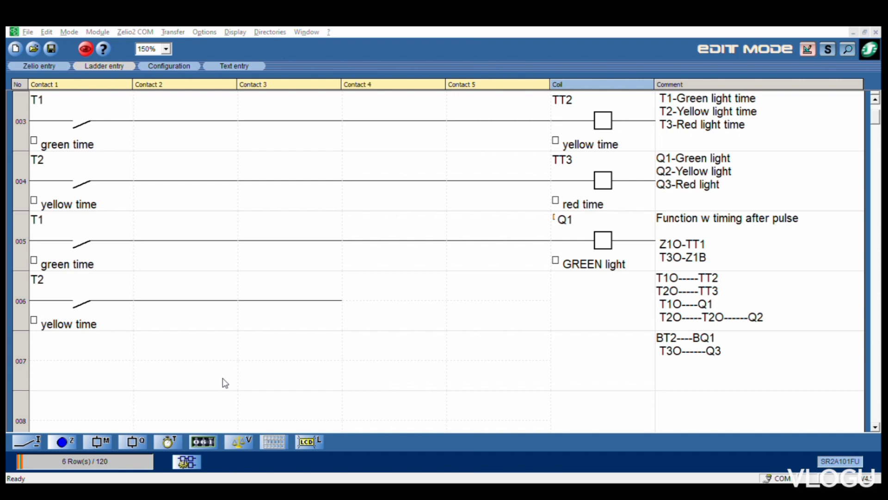
key(ctrl+v)
click(442, 353)
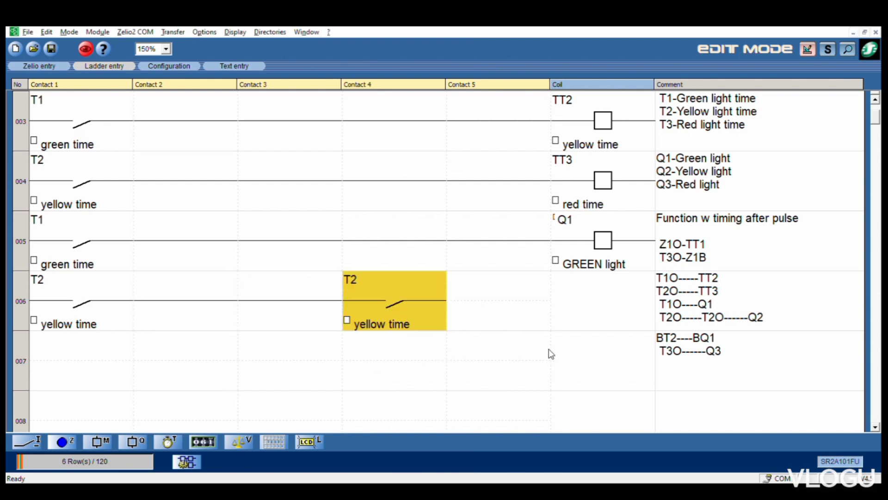
click(598, 357)
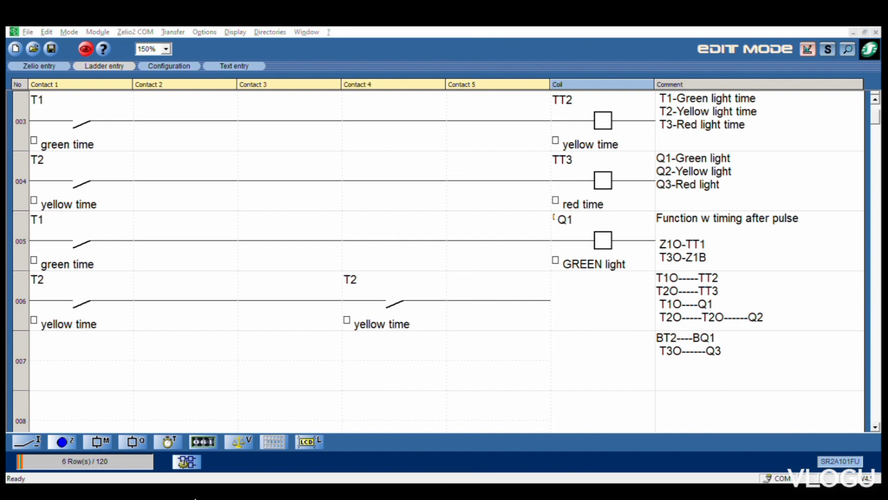
key(ctrl+v)
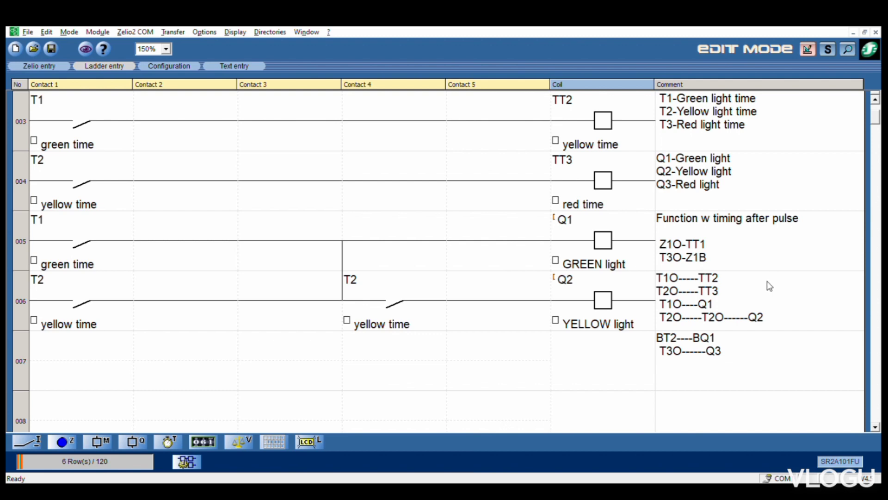
key(Down)
key(Down)
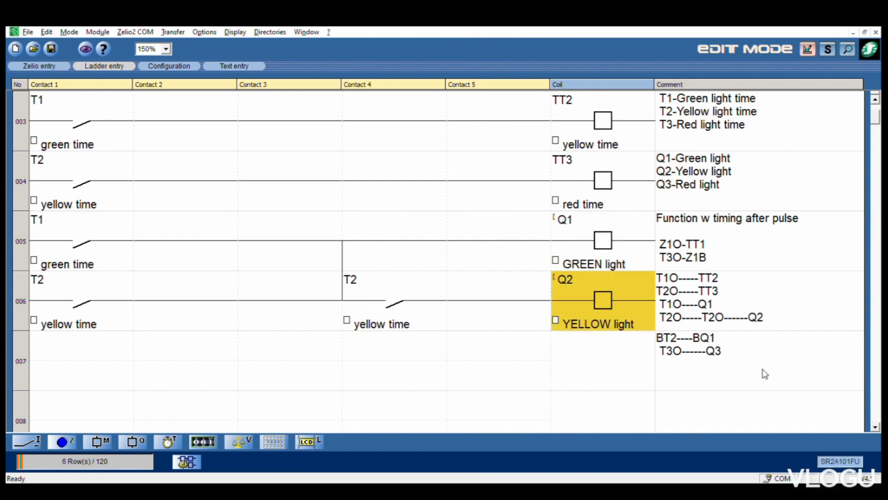
Place a T3 red time contact in rung 007, wire it across and drive the Q3 RED light output coil
key(Up)
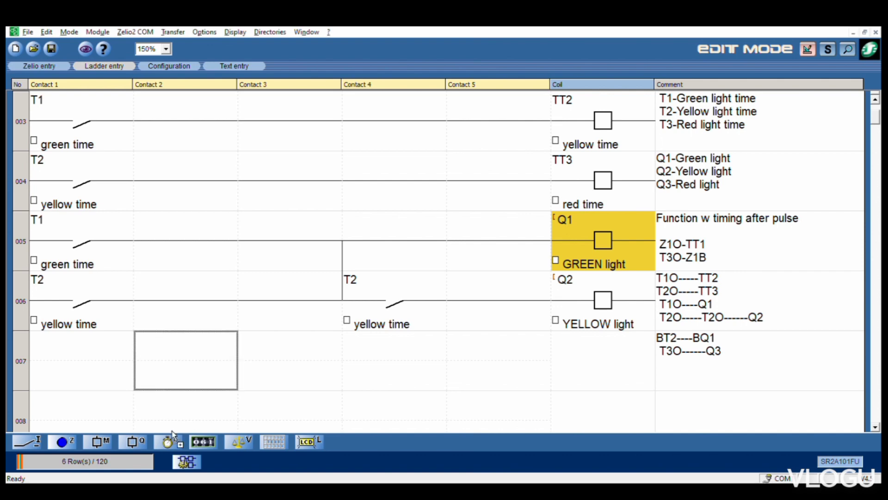
drag(135, 450, 81, 359)
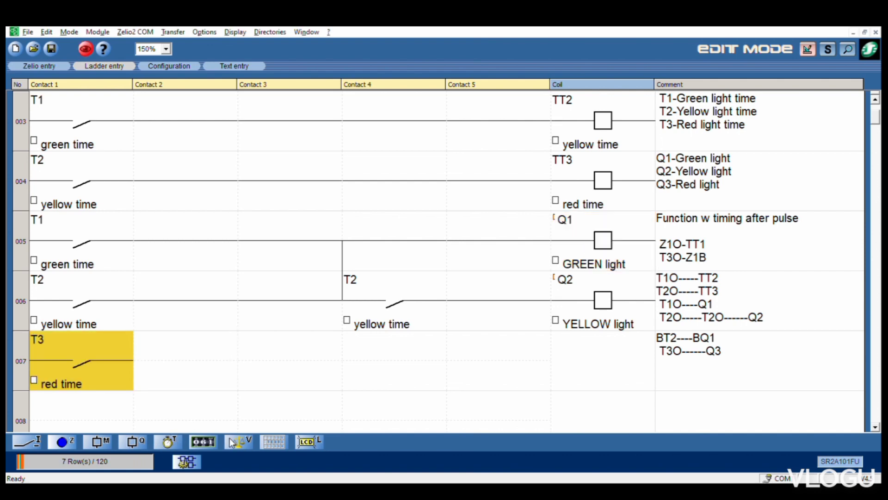
click(290, 359)
click(394, 359)
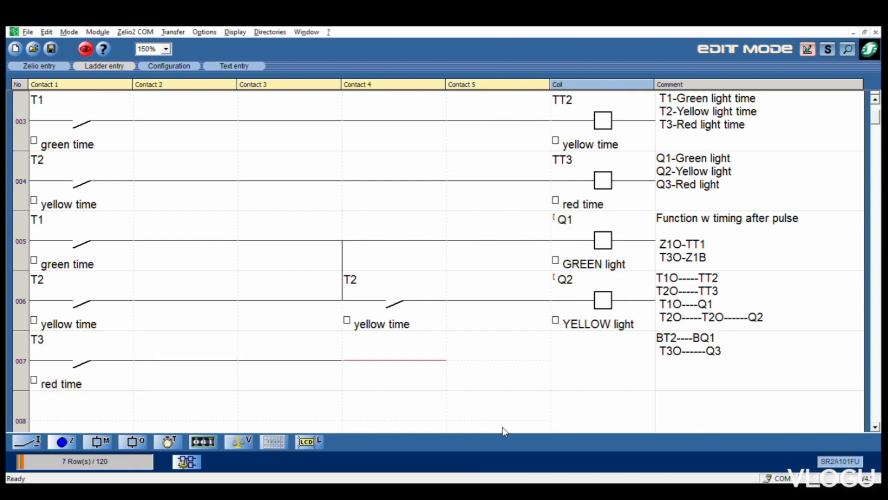
click(498, 360)
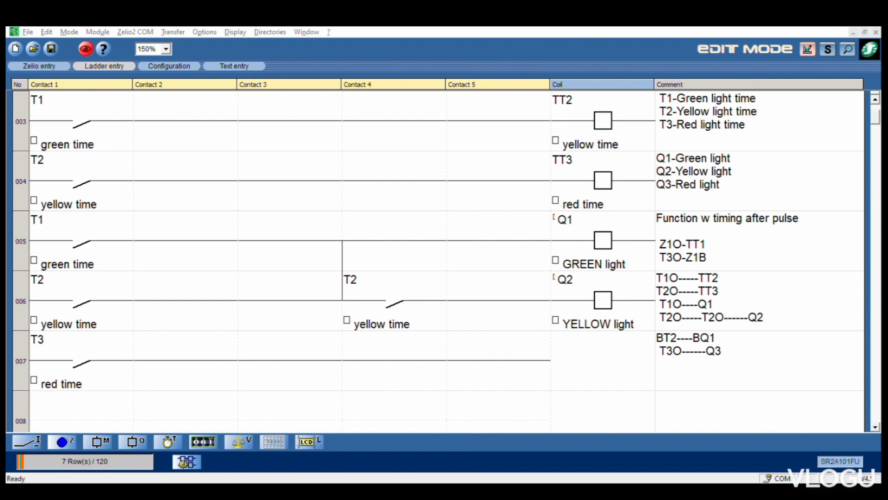
drag(62, 441, 603, 360)
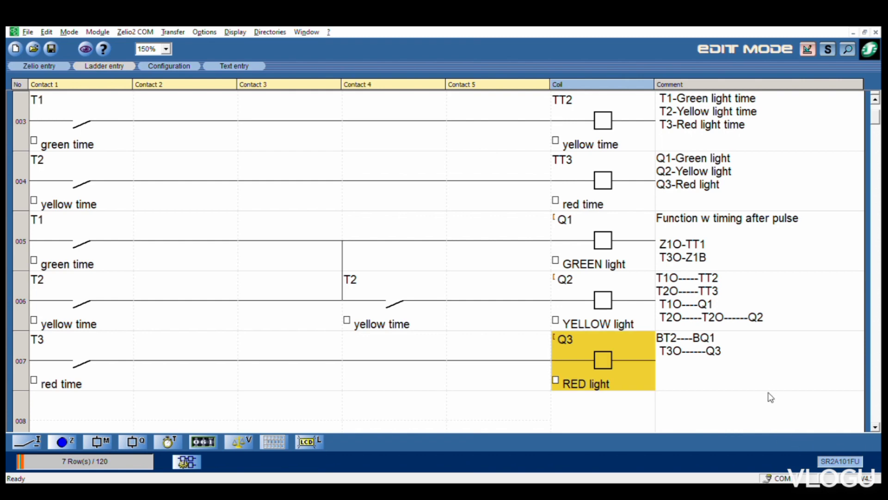
scroll(769, 396, up, 3)
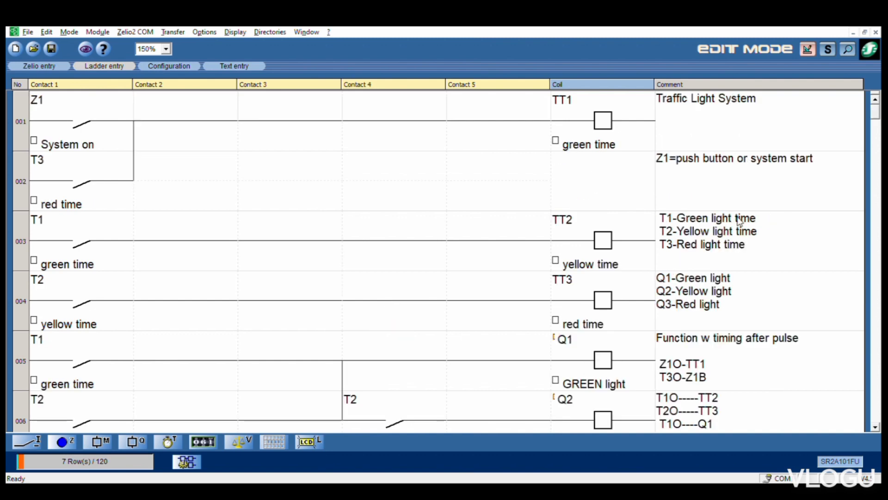
click(58, 97)
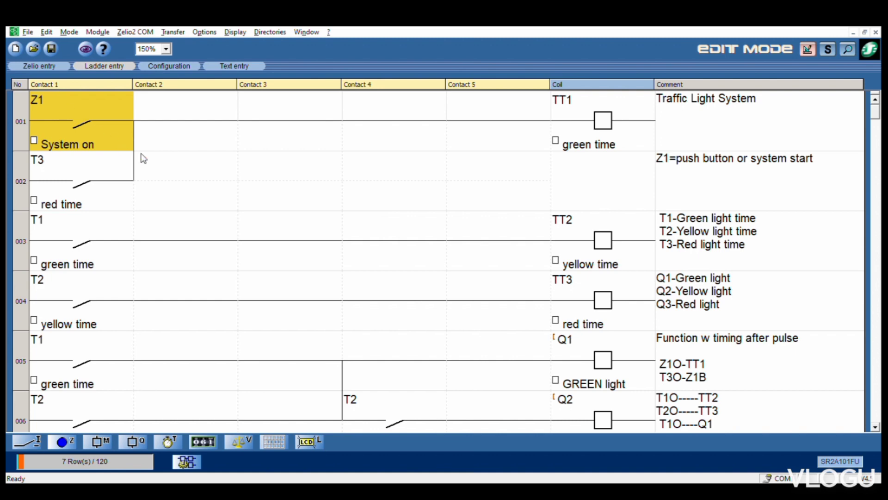
click(93, 205)
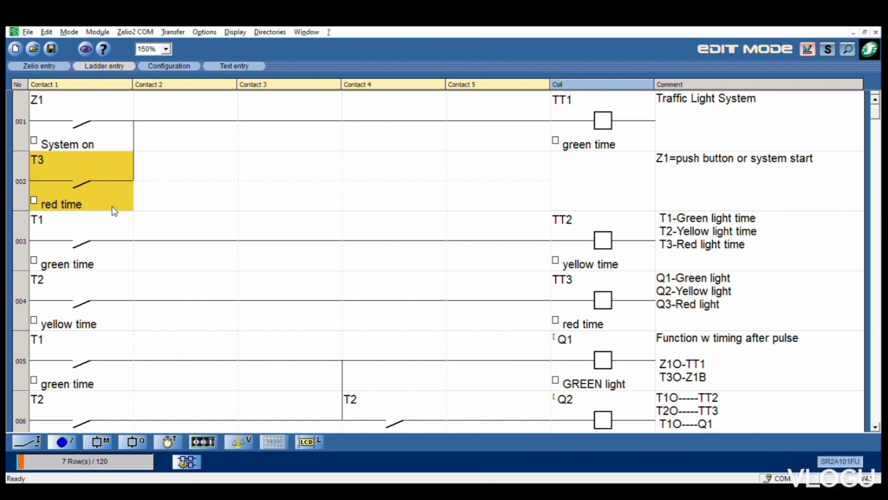
click(604, 132)
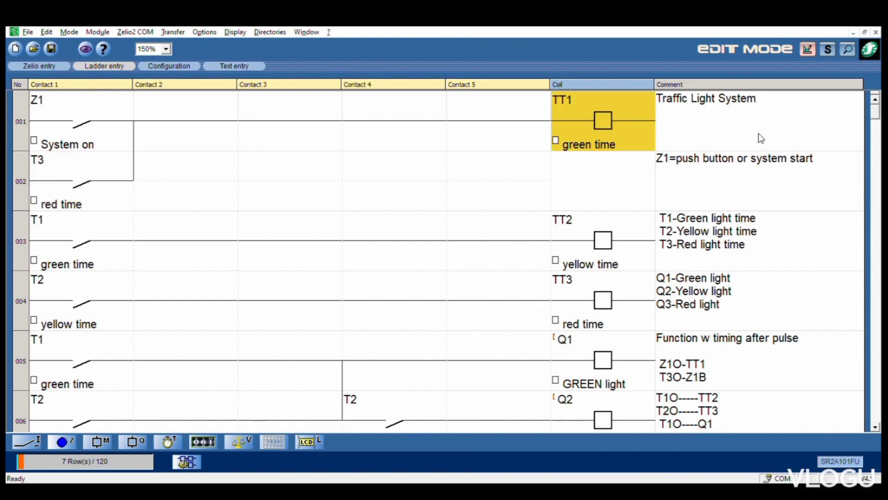
click(83, 269)
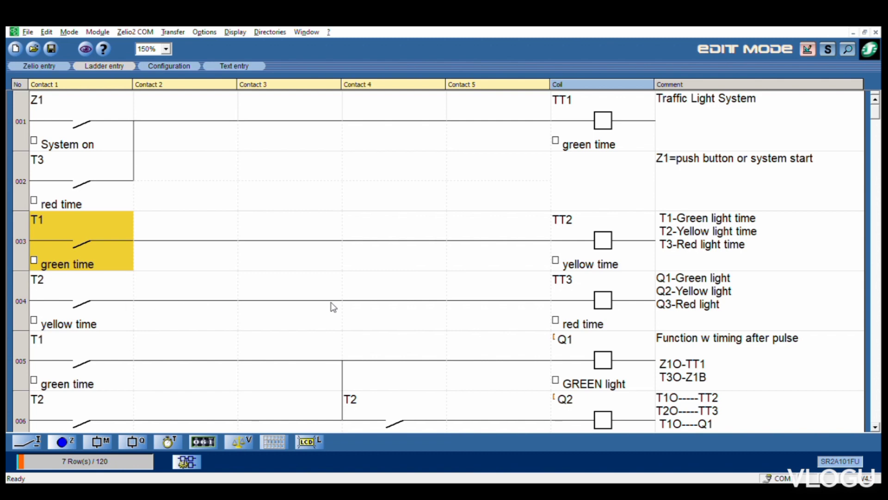
key(End)
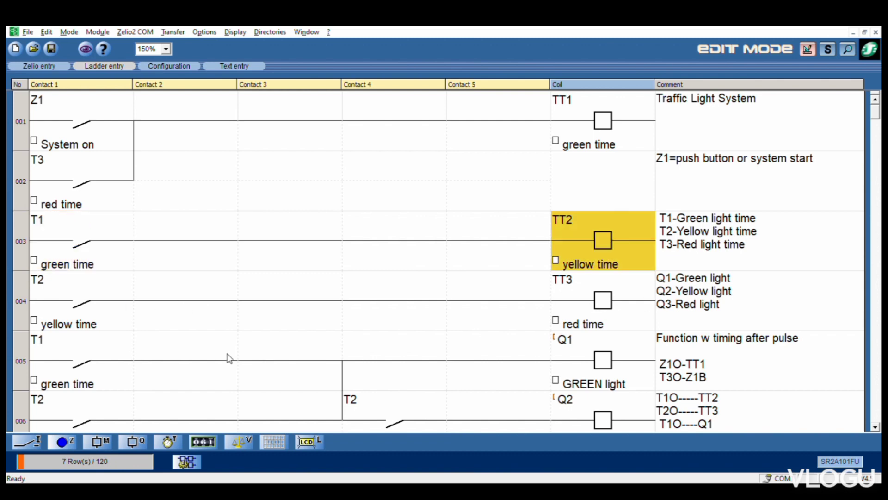
key(Right)
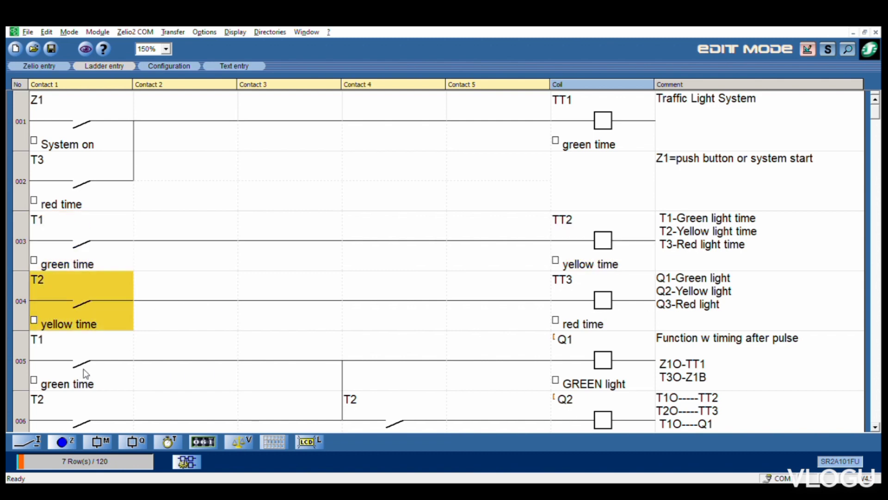
key(End)
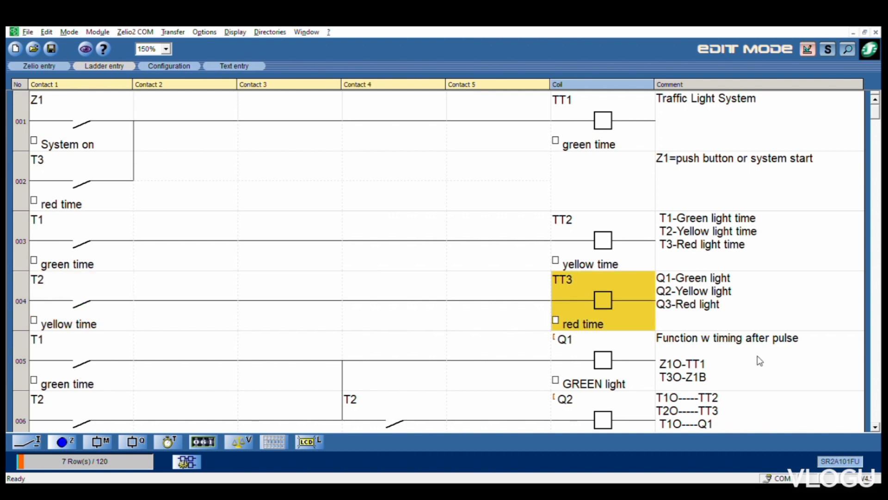
key(Right)
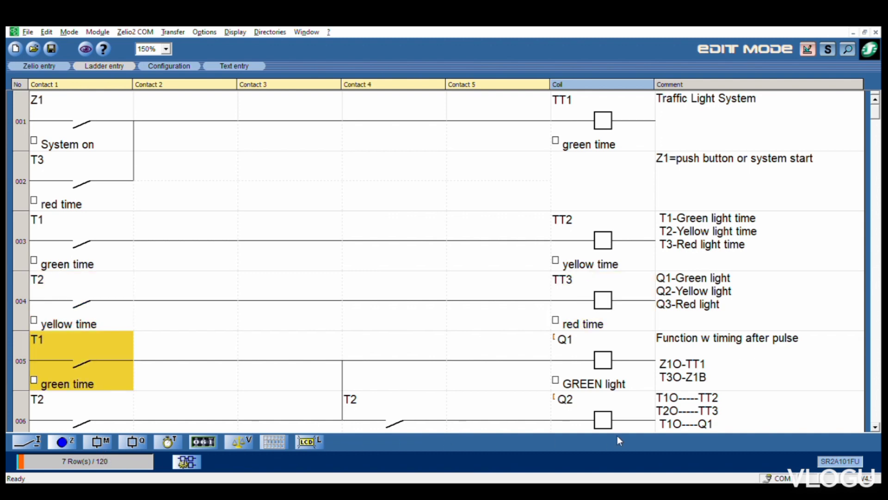
key(End)
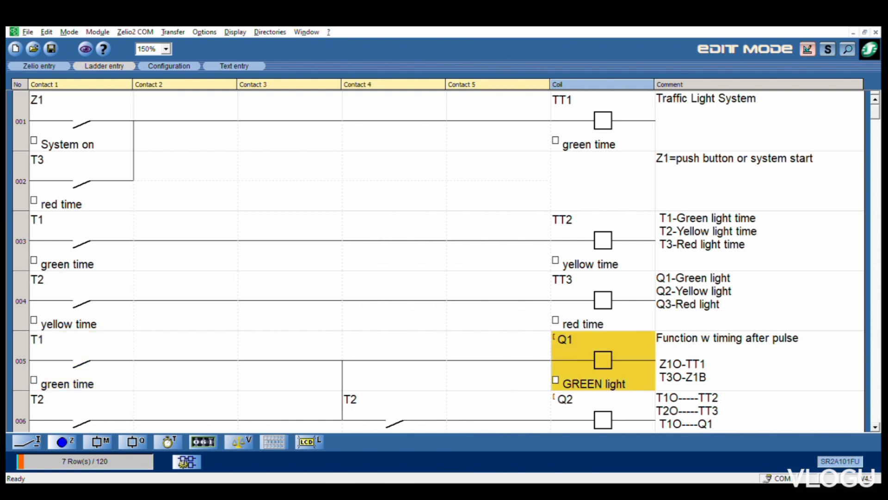
scroll(726, 208, down, 1)
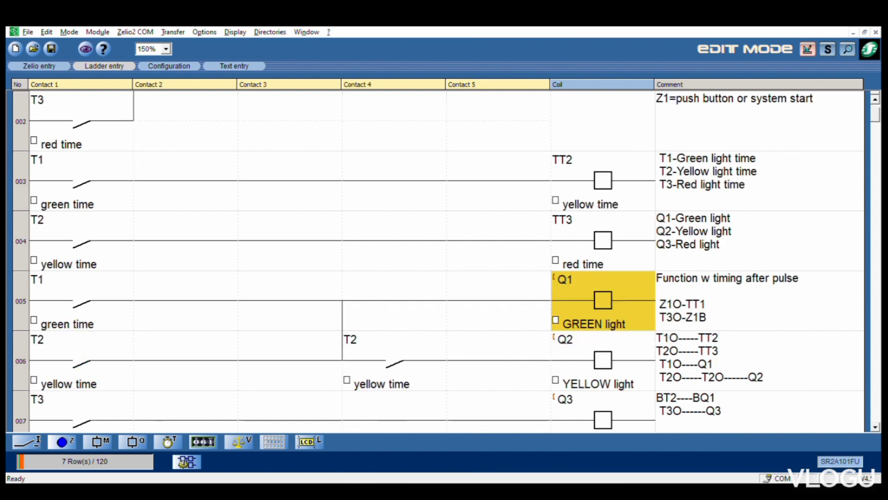
scroll(724, 208, down, 1)
scroll(725, 209, down, 1)
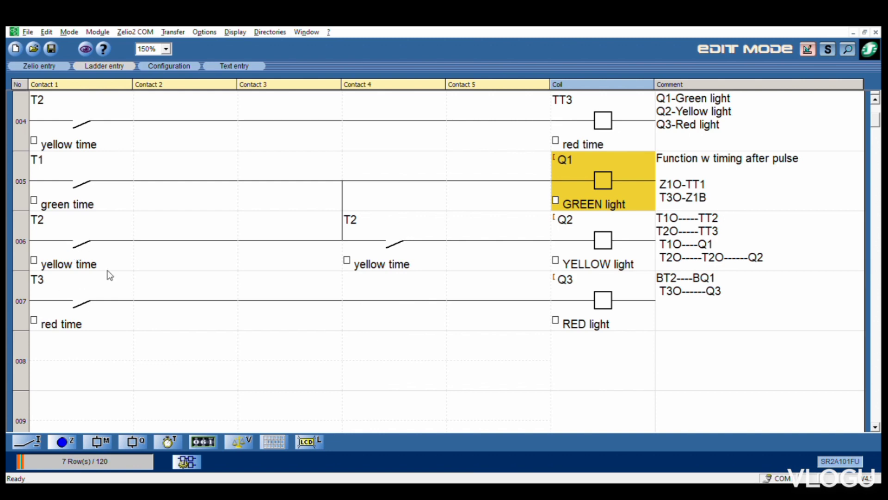
click(70, 269)
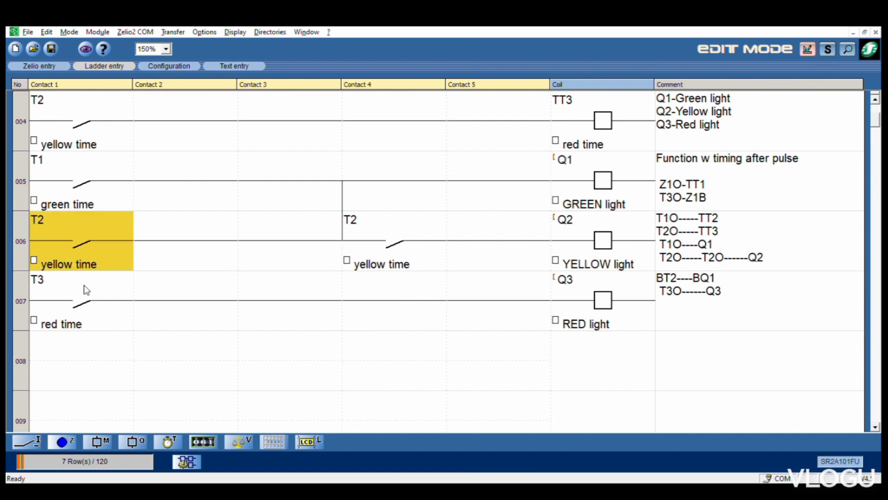
click(396, 243)
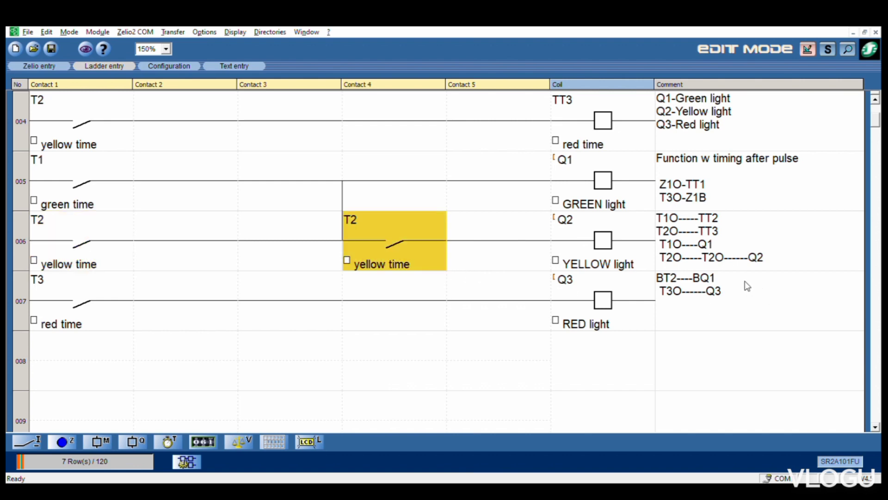
key(Right)
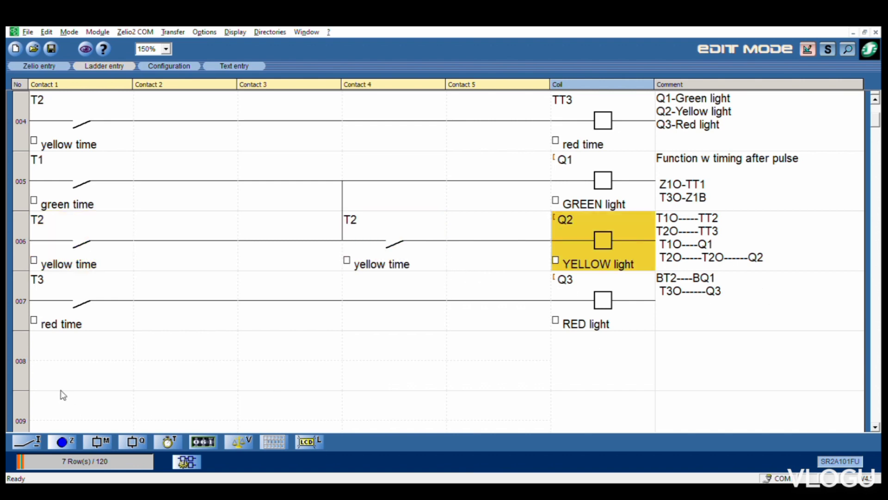
key(Right)
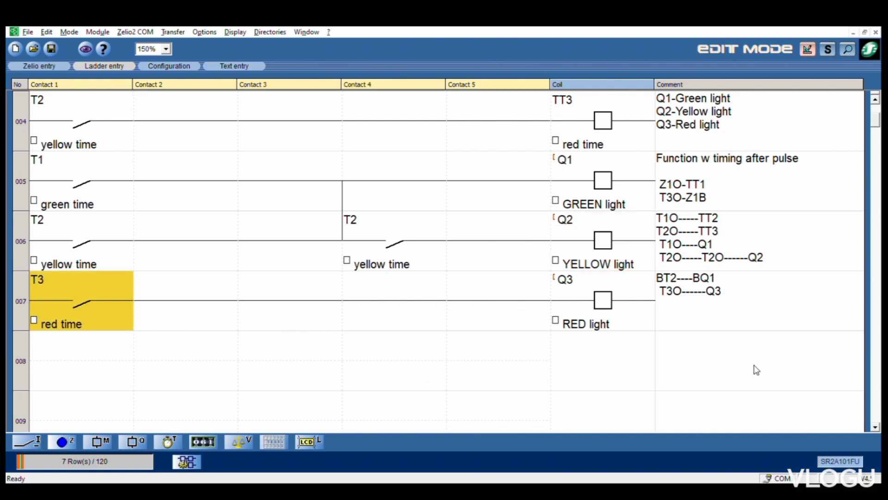
key(Right)
scroll(867, 382, up, 5)
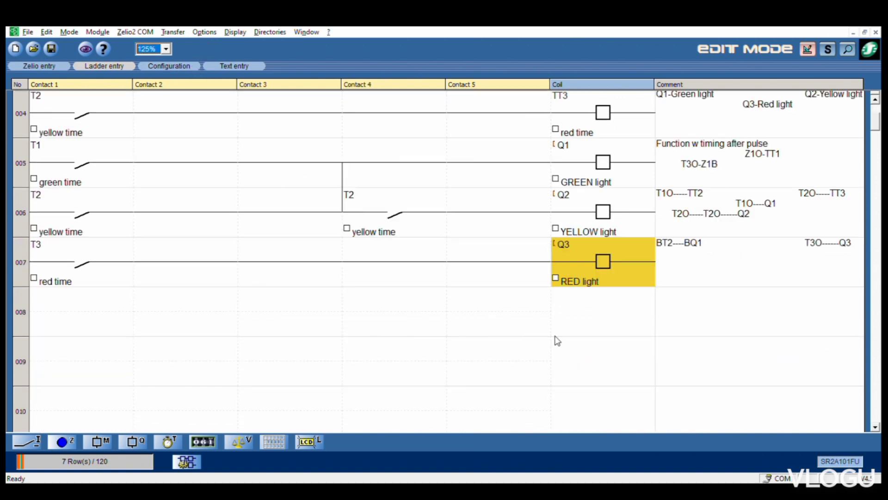
scroll(789, 359, up, 3)
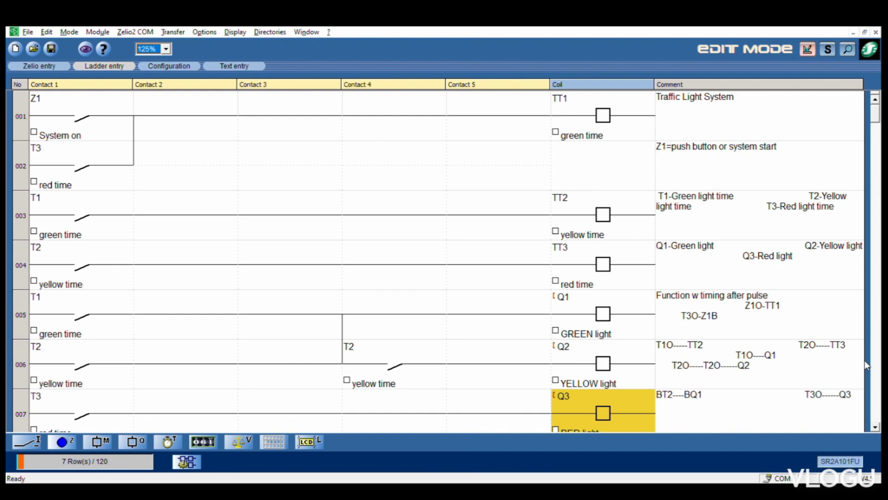
Set the zoom from 150% to 100% and switch the seven-rung ladder into simulation mode
click(203, 45)
scroll(189, 76, down, 1)
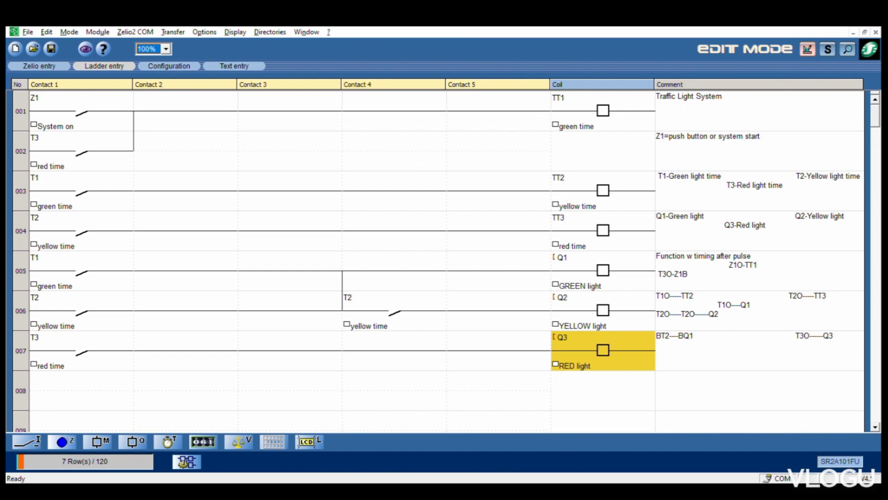
click(869, 419)
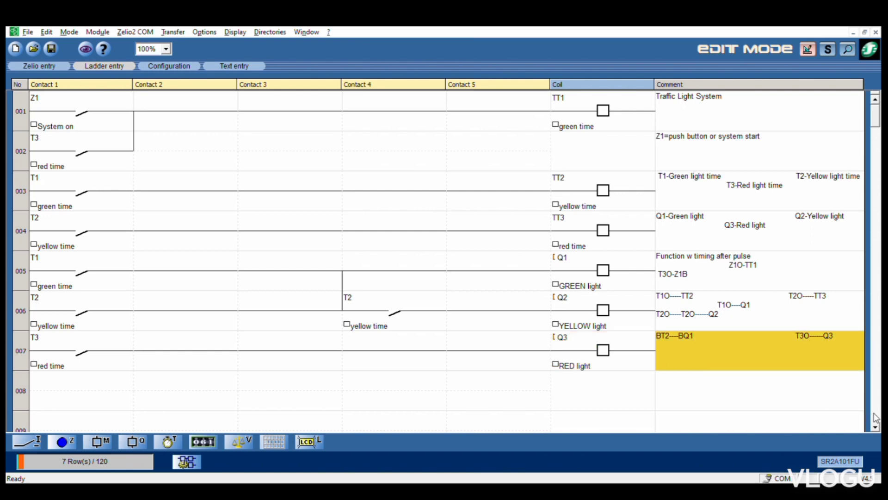
key(Up)
key(Up)
key(Up)
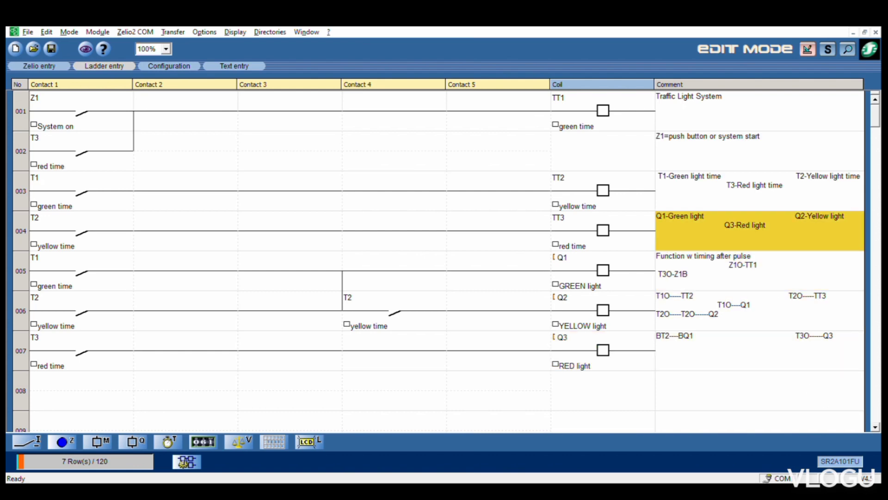
click(827, 48)
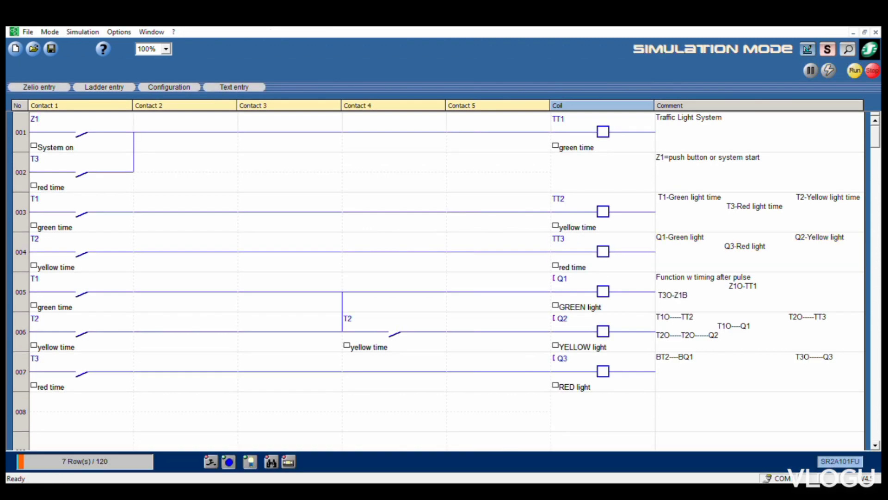
Run the simulation so the timers energise the rungs and cycle the Q1–Q3 light outputs
click(855, 70)
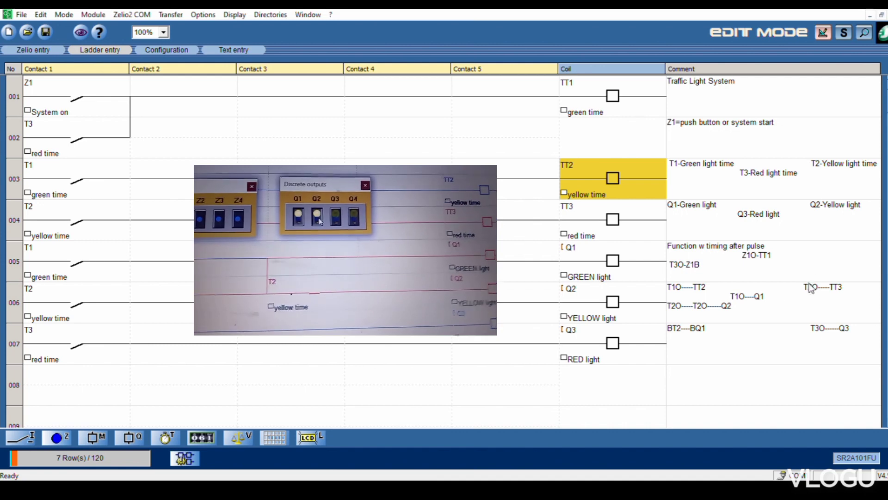
key(Down)
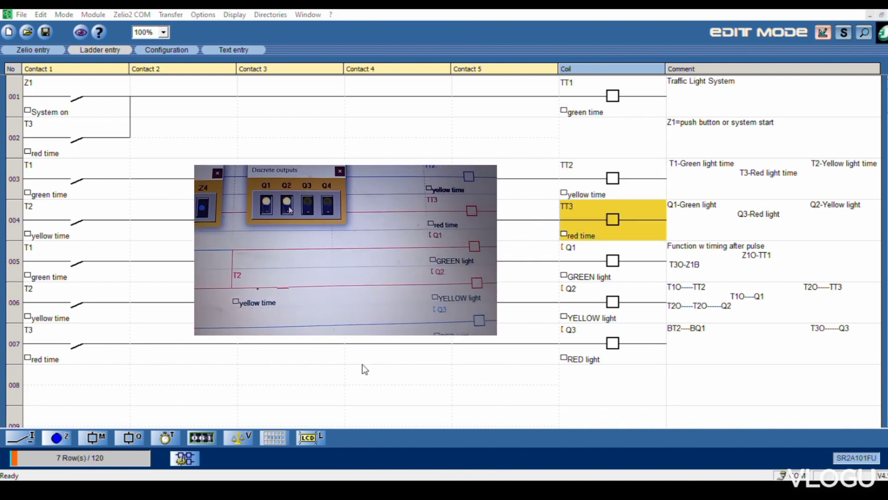